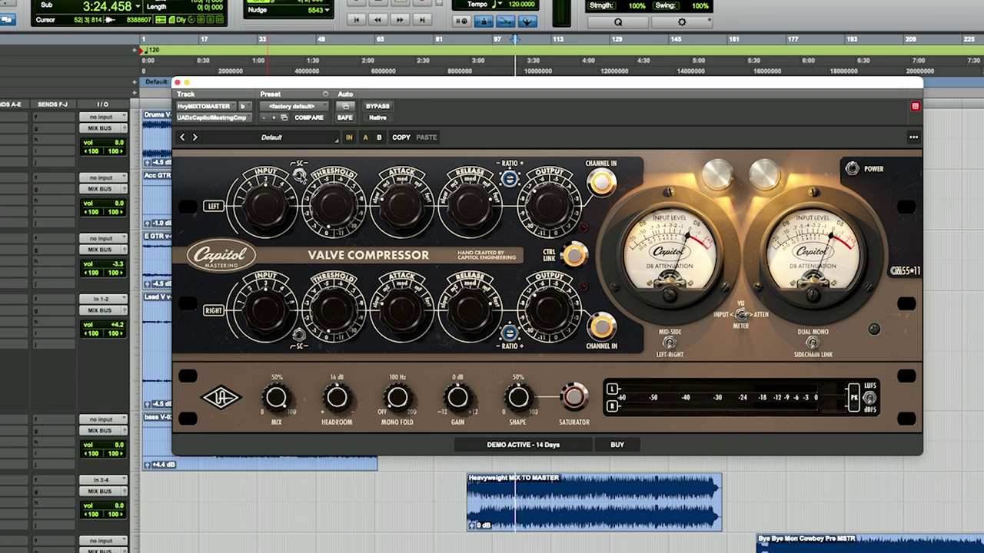
# Step: Try the left channel's sidechain filter on and off, and undo a trial threshold change
pyautogui.click(299, 175)
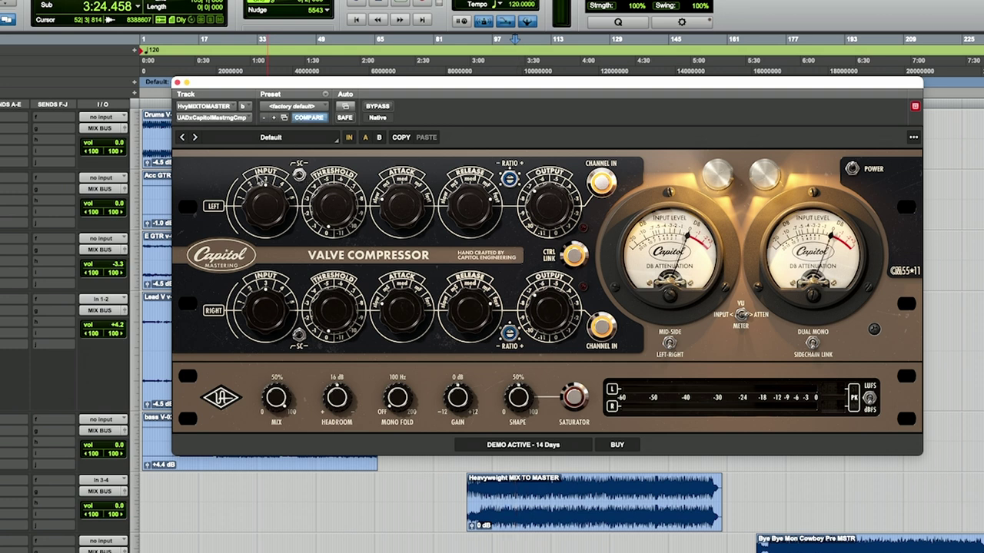
pyautogui.click(299, 176)
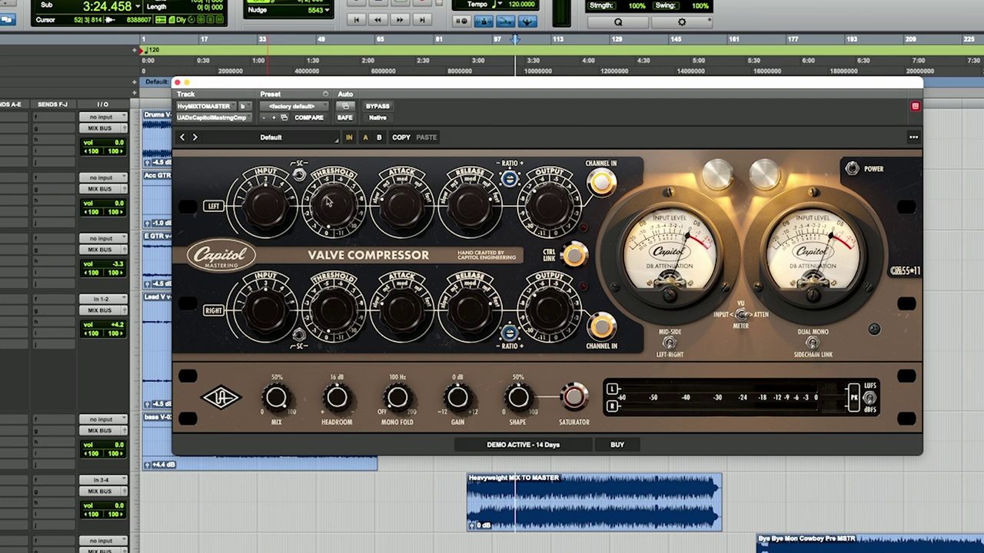
pyautogui.moveTo(326, 202); pyautogui.dragTo(327, 217)
pyautogui.press('super+z')
# Step: Try different settings of the left channel's compression ratio control
pyautogui.click(509, 180)
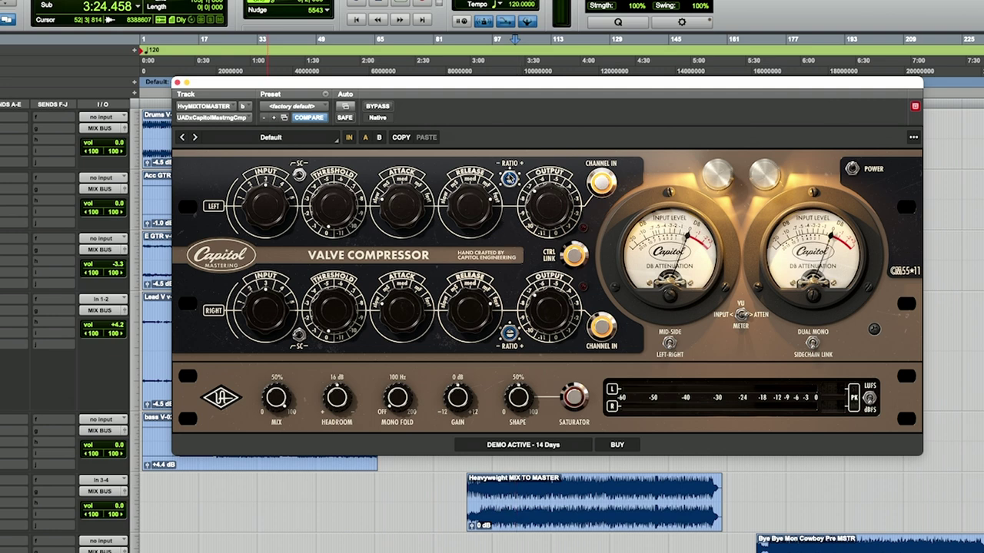
pyautogui.click(509, 179)
pyautogui.click(510, 180)
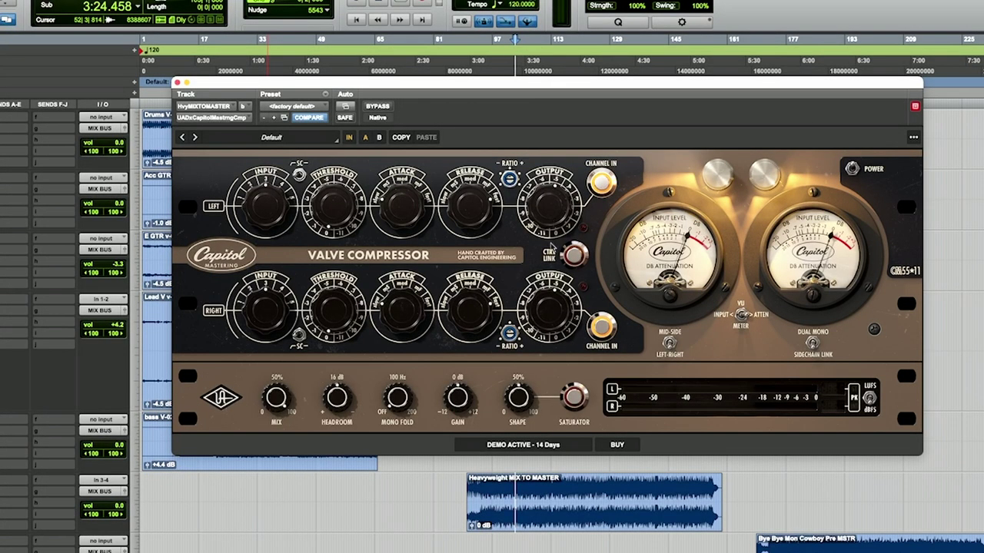
# Step: Switch Ctrl Link back on and try the linked Channel In switches off and on
pyautogui.click(571, 255)
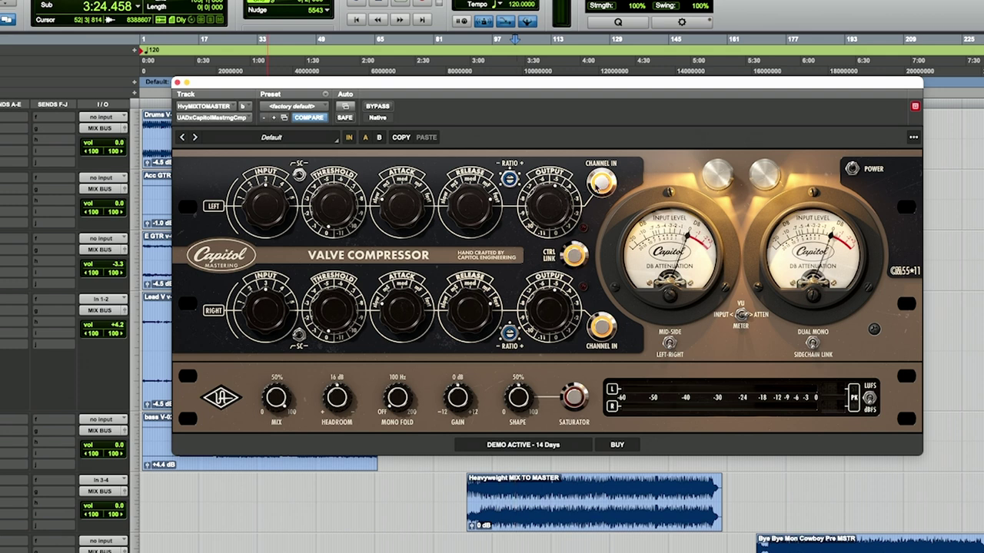
pyautogui.click(601, 182)
pyautogui.click(599, 182)
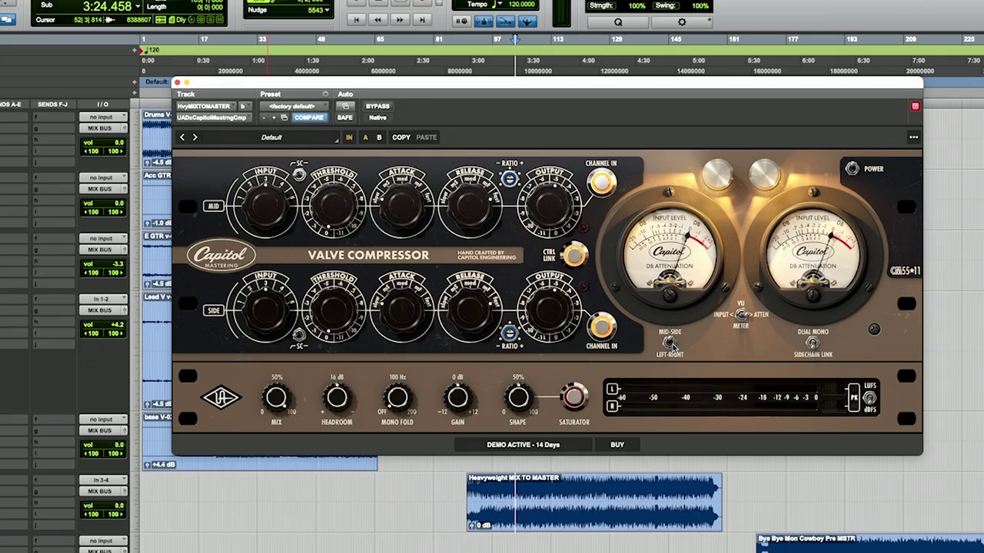
# Step: Return the compressor to Left-Right mode, and try the VU meter, saturator and output meter switches
pyautogui.click(669, 343)
pyautogui.click(737, 318)
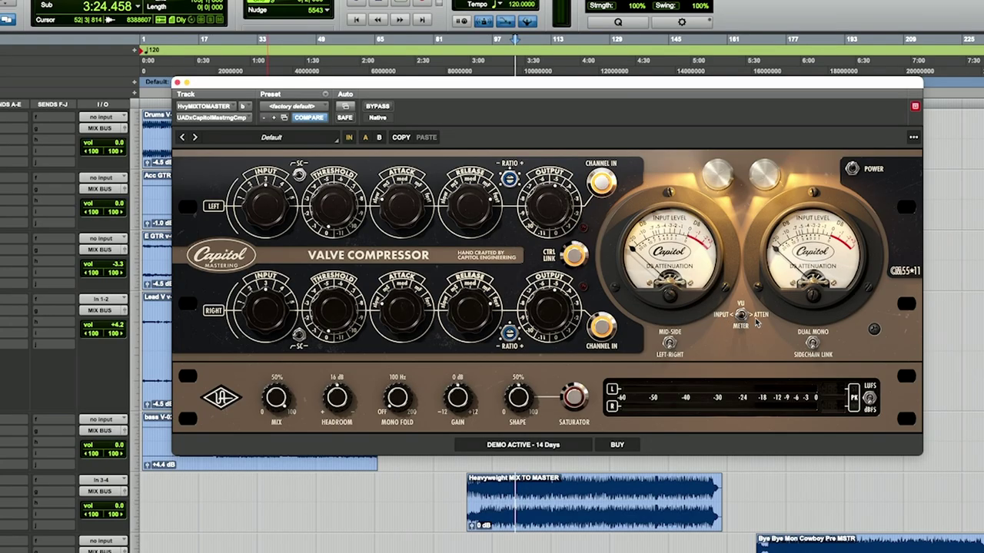
pyautogui.click(757, 320)
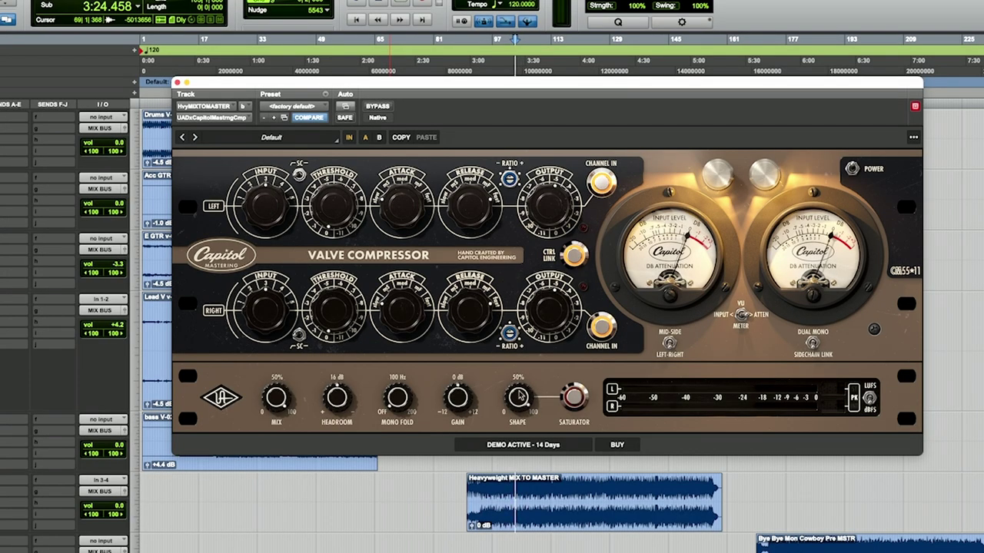
pyautogui.click(575, 395)
pyautogui.click(871, 398)
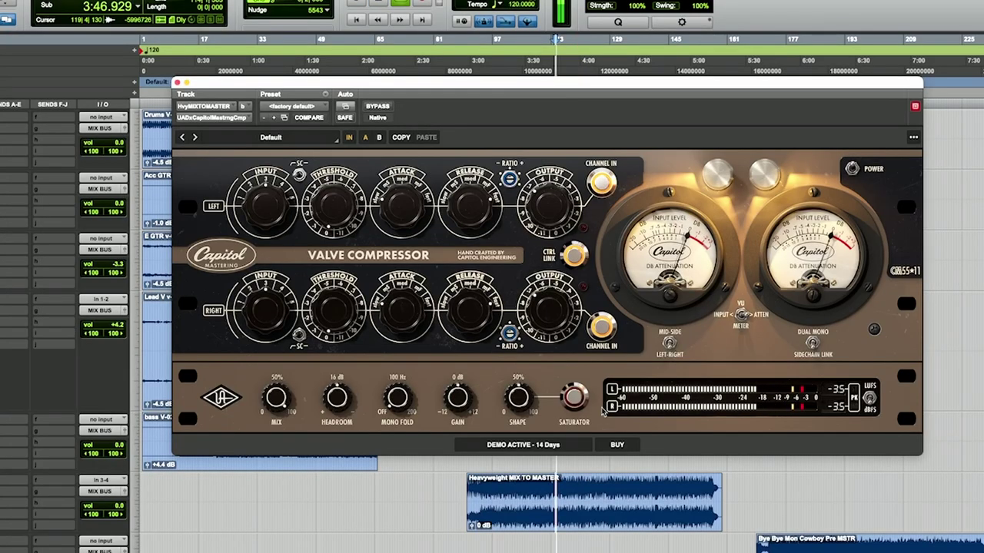
# Step: Adjust the linked threshold during playback, and compare the compressed and uncompressed sound with repeated Channel In bypasses
pyautogui.moveTo(337, 213); pyautogui.dragTo(349, 135)
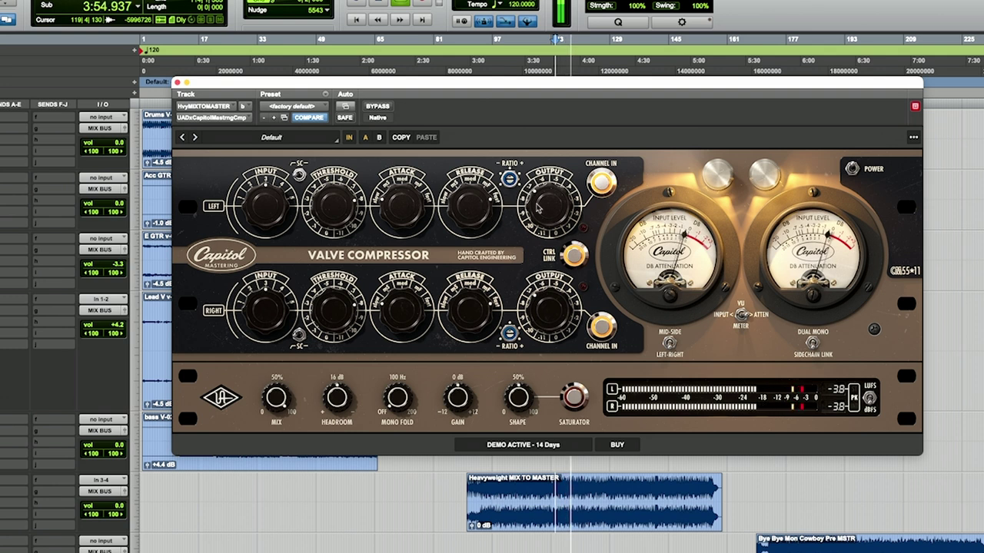
pyautogui.click(604, 183)
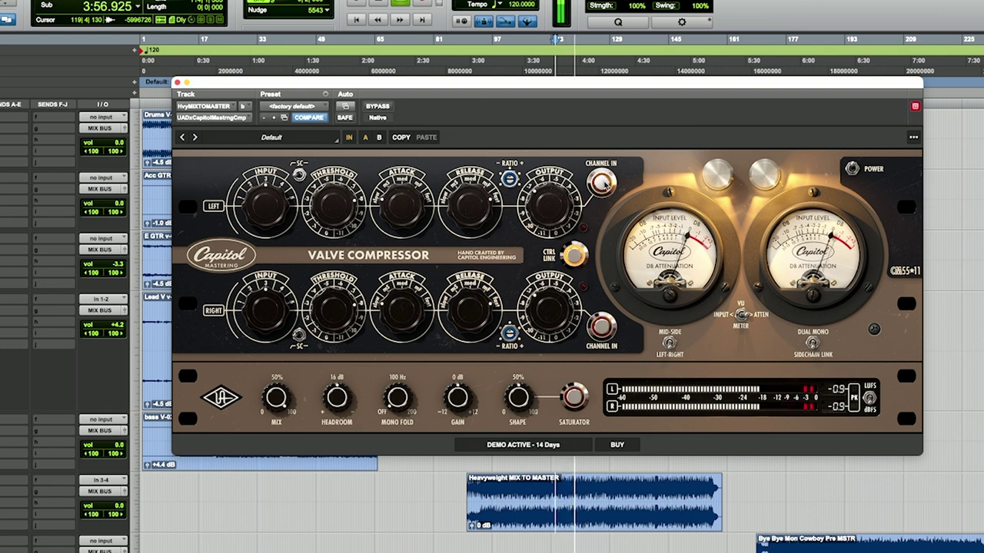
pyautogui.click(604, 183)
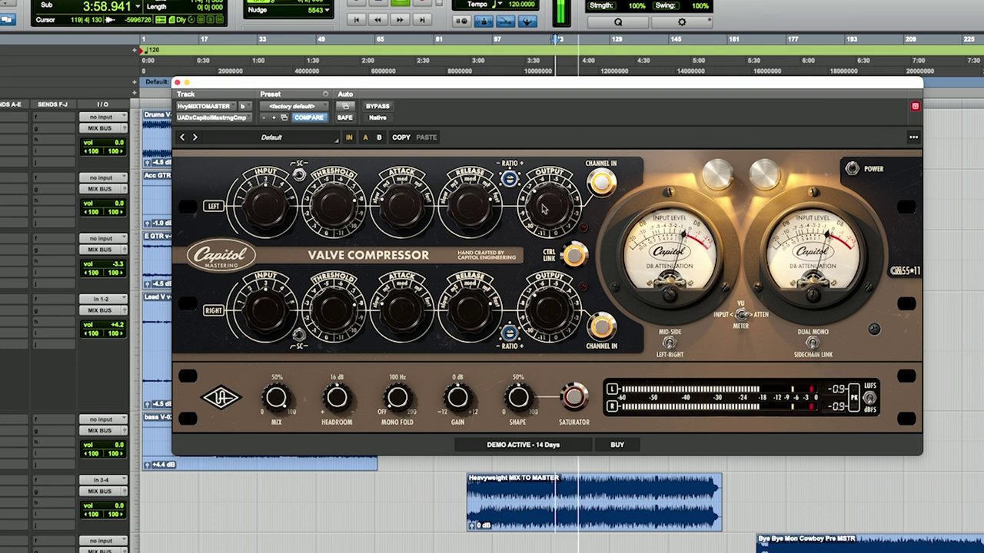
pyautogui.click(601, 183)
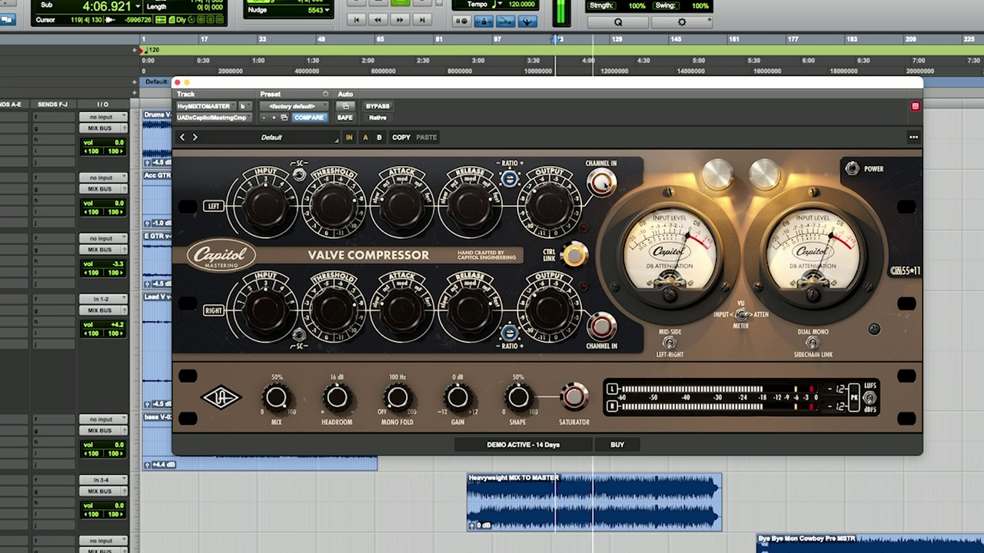
pyautogui.click(601, 182)
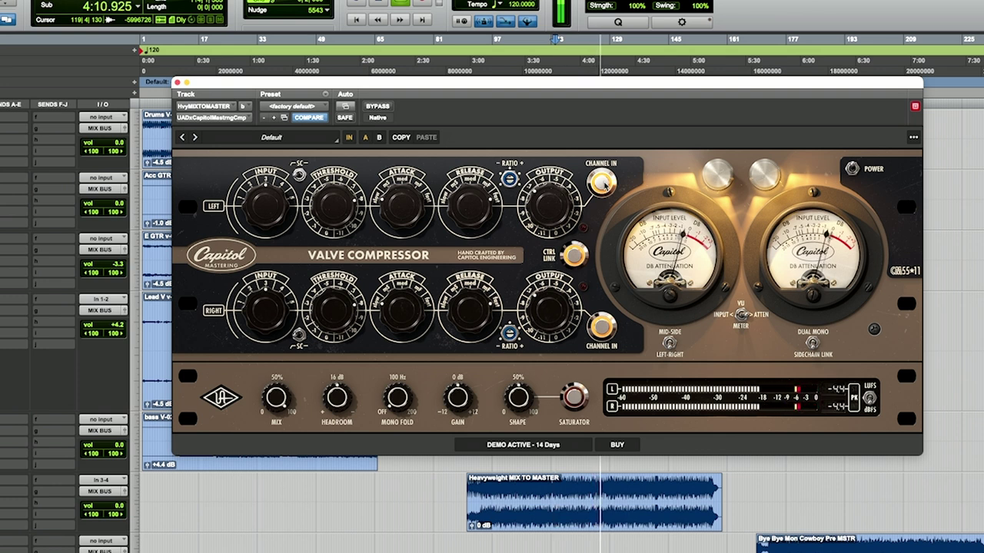
pyautogui.click(602, 182)
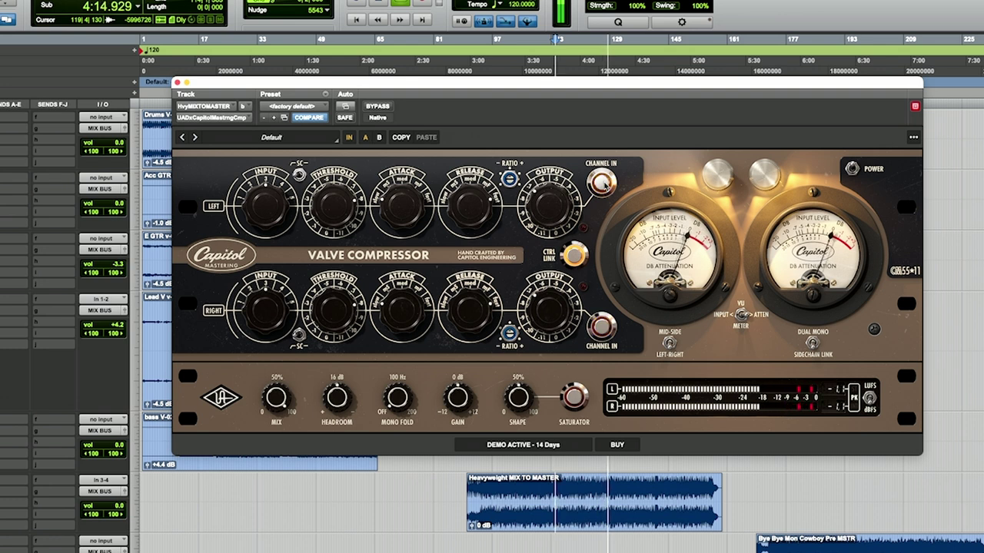
pyautogui.click(602, 182)
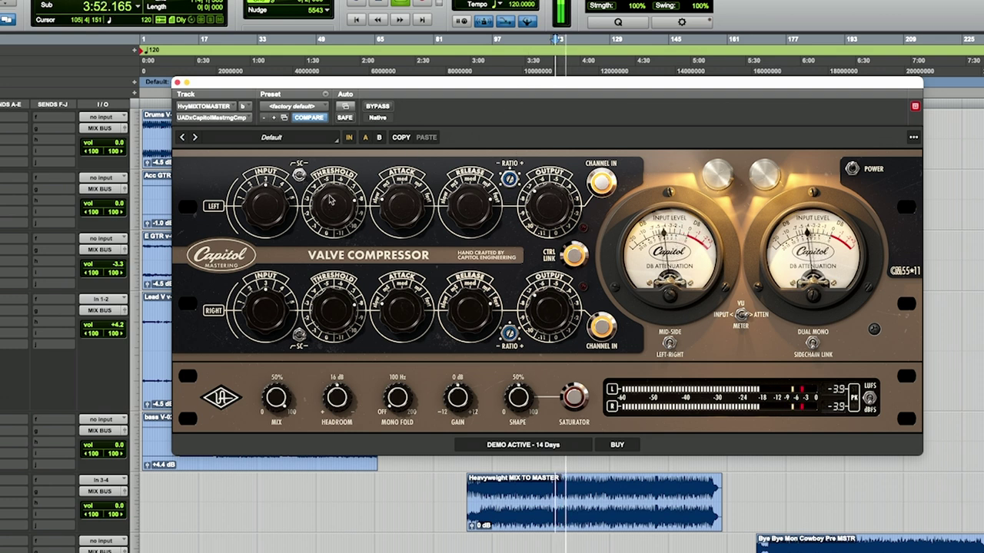
# Step: Fine-tune the linked threshold, and replay the Heavyweight passage to compare it with the compression channels out and in
pyautogui.moveTo(332, 203); pyautogui.dragTo(332, 196)
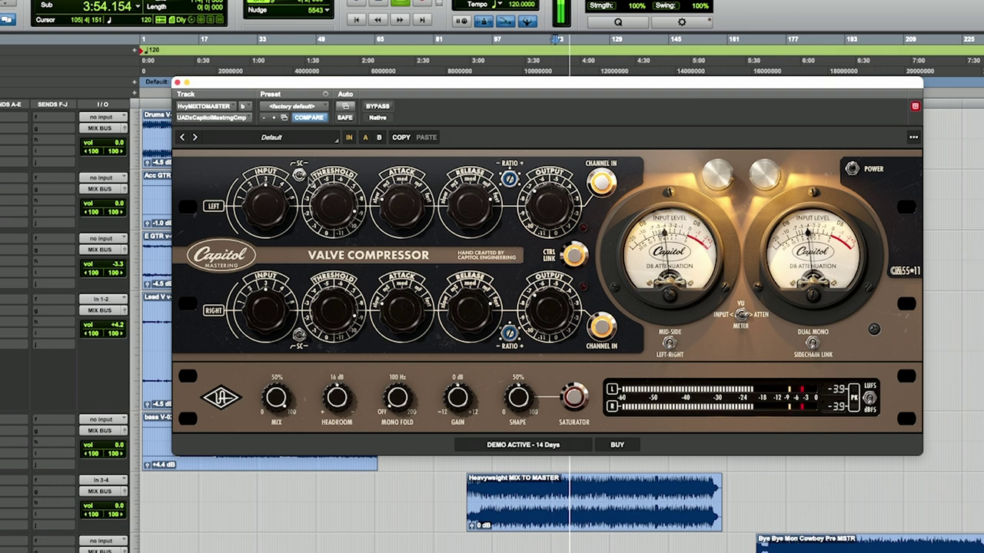
pyautogui.moveTo(342, 201); pyautogui.dragTo(339, 208)
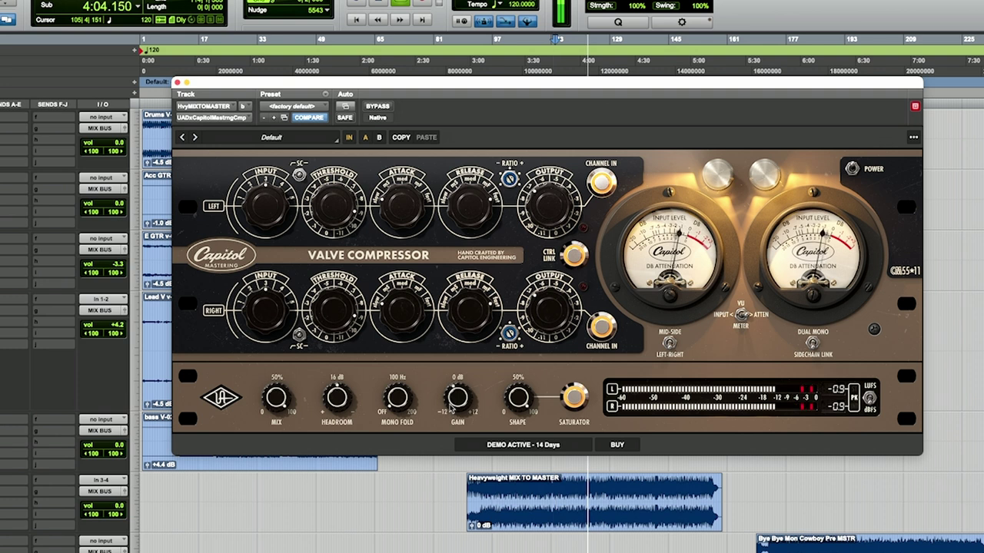
pyautogui.press('space')
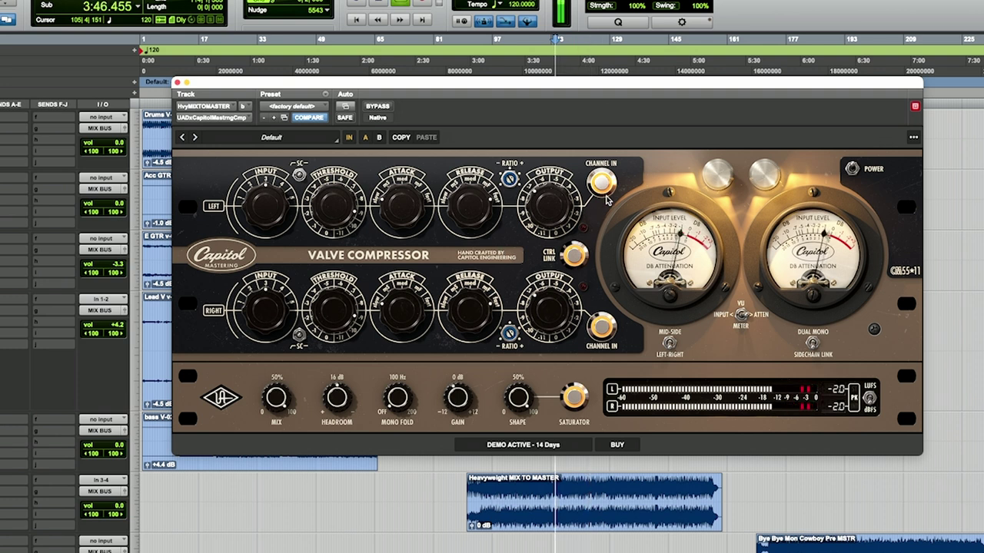
pyautogui.click(603, 183)
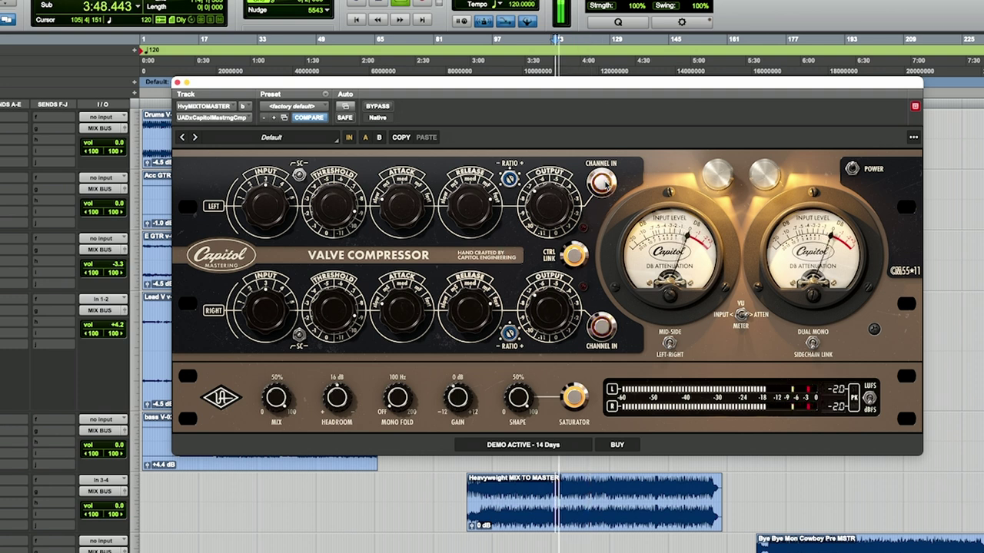
pyautogui.click(602, 183)
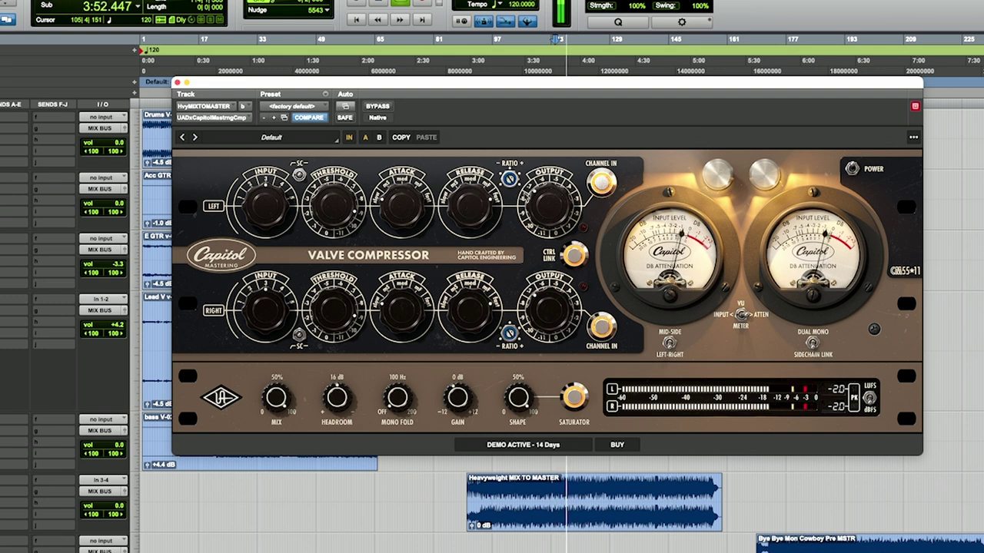
# Step: Push the linked threshold toward heavier compression, and compare the result with both compression channels bypassed
pyautogui.moveTo(328, 208); pyautogui.dragTo(333, 181)
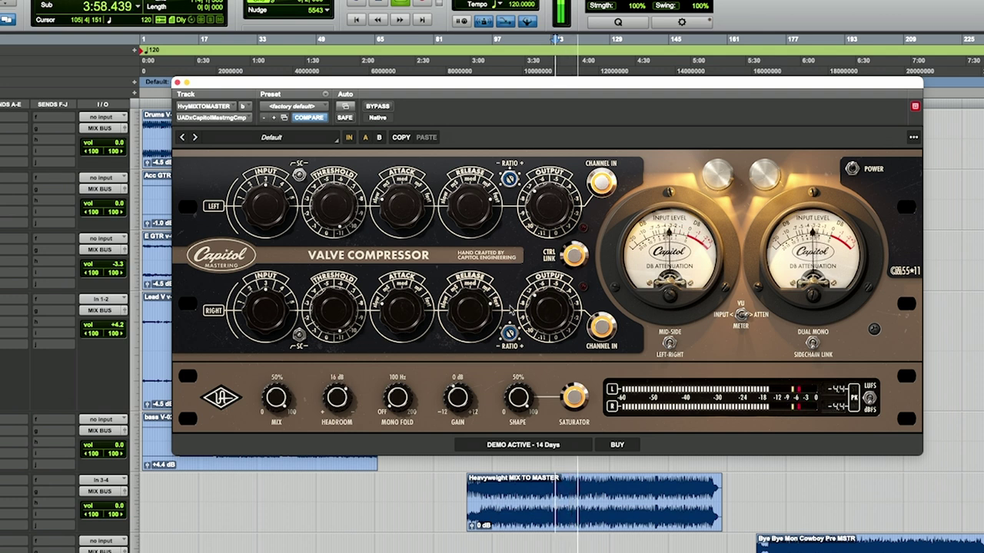
pyautogui.click(600, 182)
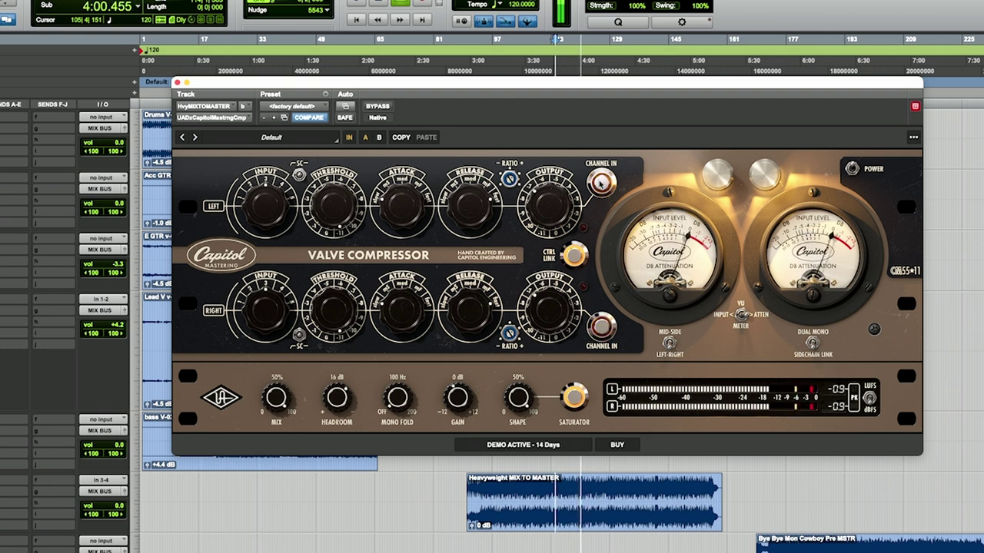
pyautogui.click(600, 182)
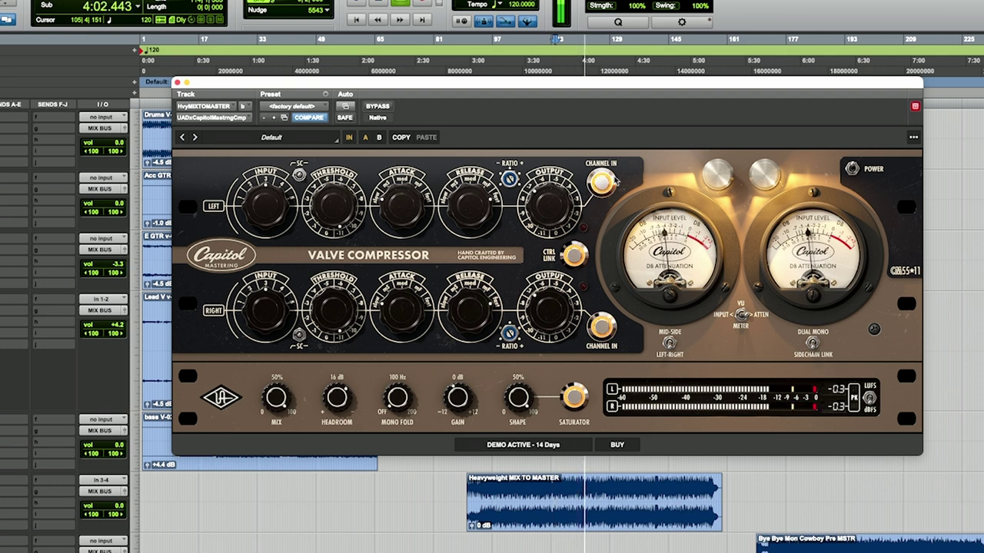
pyautogui.click(600, 182)
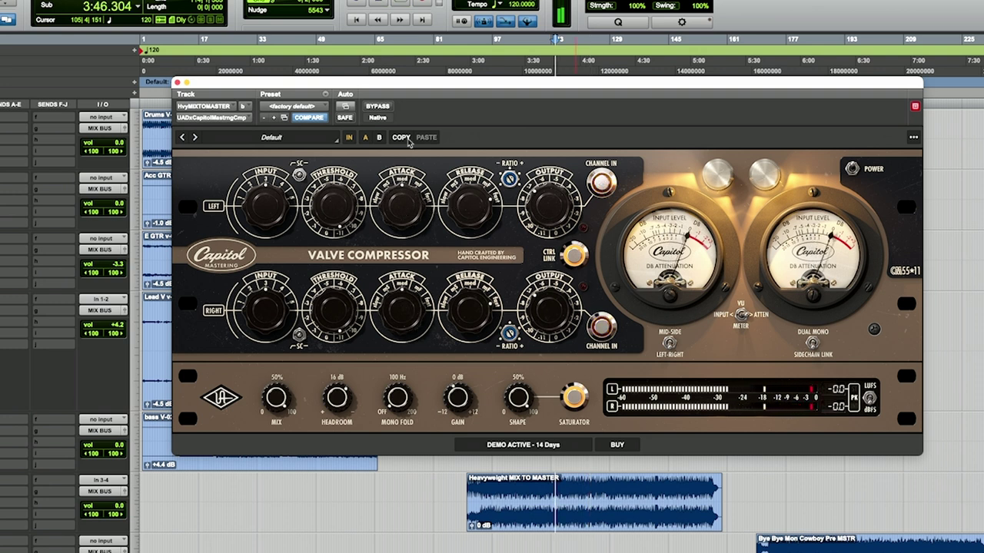
# Step: Adjust the linked release and attack during playback with both compression channels switched back in
pyautogui.moveTo(467, 303); pyautogui.dragTo(465, 296)
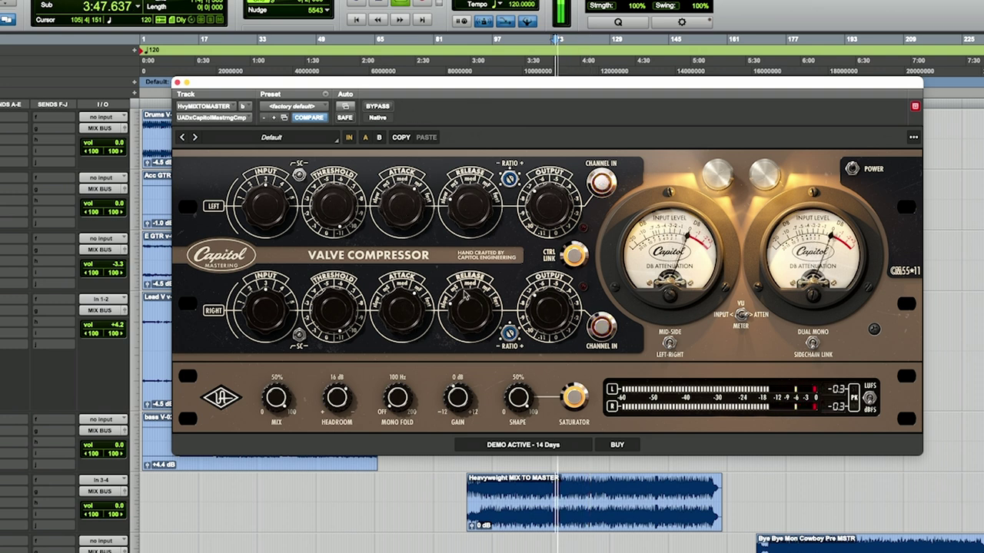
pyautogui.click(603, 183)
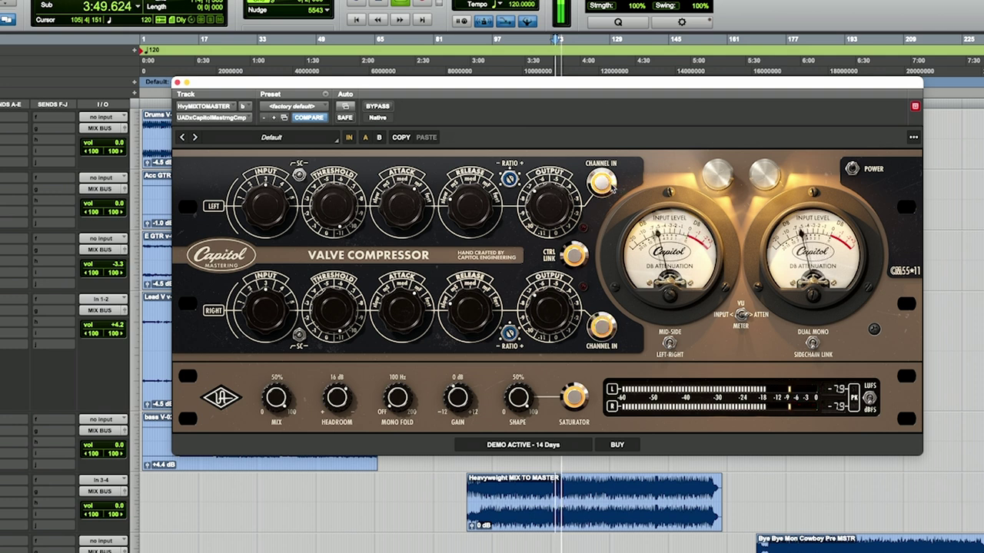
pyautogui.moveTo(473, 217); pyautogui.dragTo(501, 91)
pyautogui.moveTo(410, 213); pyautogui.dragTo(414, 194)
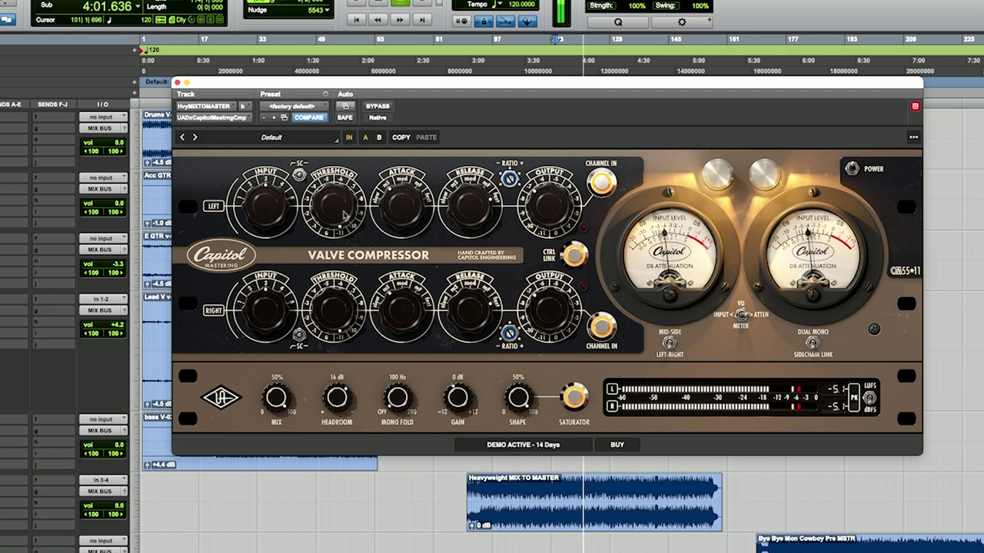
# Step: Toggle the left channel's sidechain filter and readjust the compressor while the Heavyweight mix plays
pyautogui.click(299, 175)
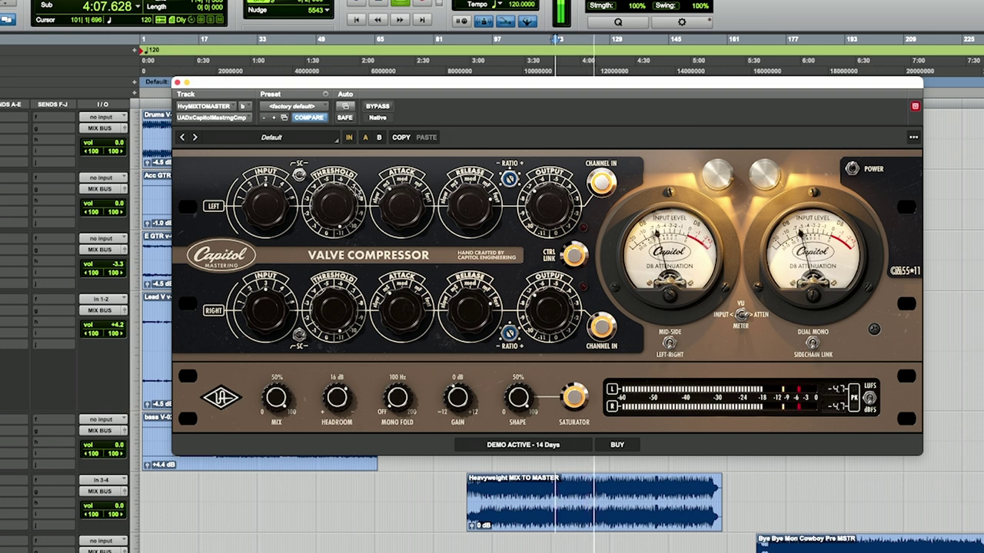
pyautogui.moveTo(326, 247); pyautogui.dragTo(326, 228)
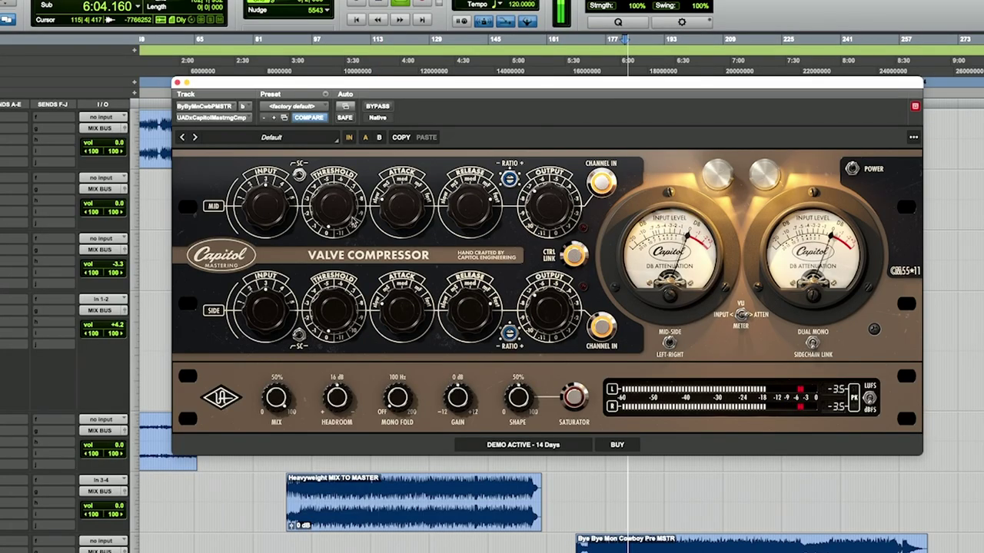
# Step: On the Bye Bye Mon Cowboy track, adjust the mid-side threshold and fine-tune the side output separately with Ctrl Link off
pyautogui.moveTo(342, 211)
pyautogui.mouseDown()
pyautogui.moveTo(336, 174)
pyautogui.moveTo(350, 139)
pyautogui.moveTo(343, 201)
pyautogui.mouseUp()
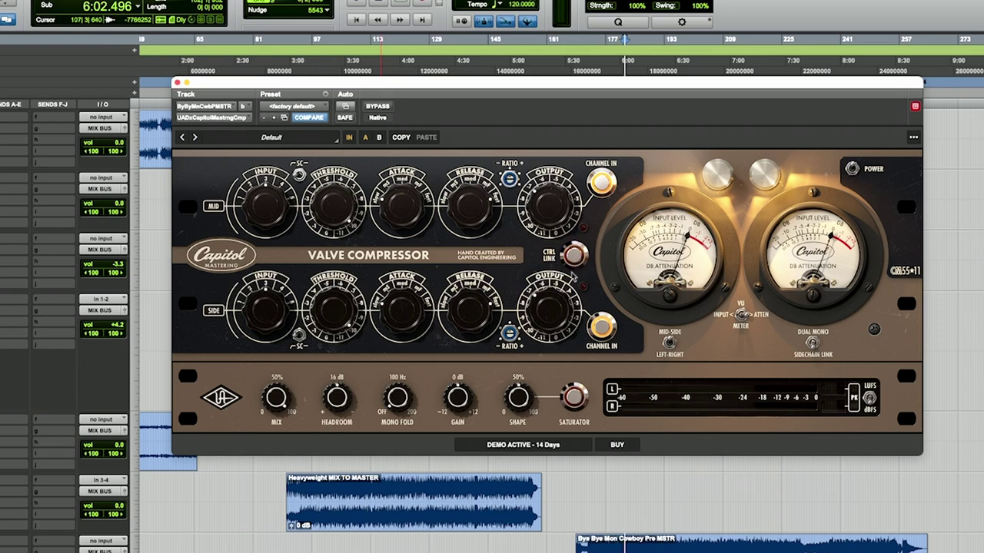
pyautogui.moveTo(549, 313); pyautogui.dragTo(549, 309)
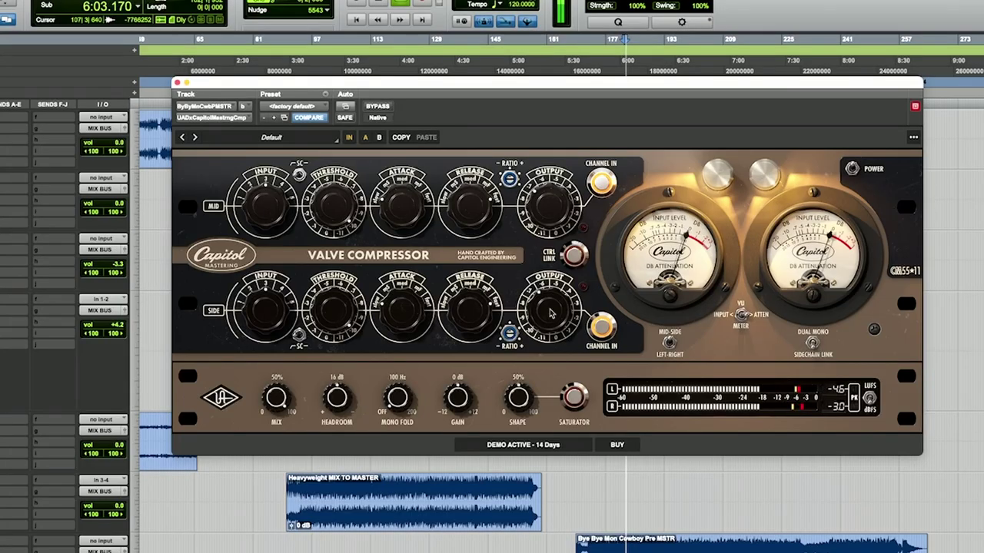
pyautogui.moveTo(552, 309); pyautogui.dragTo(551, 321)
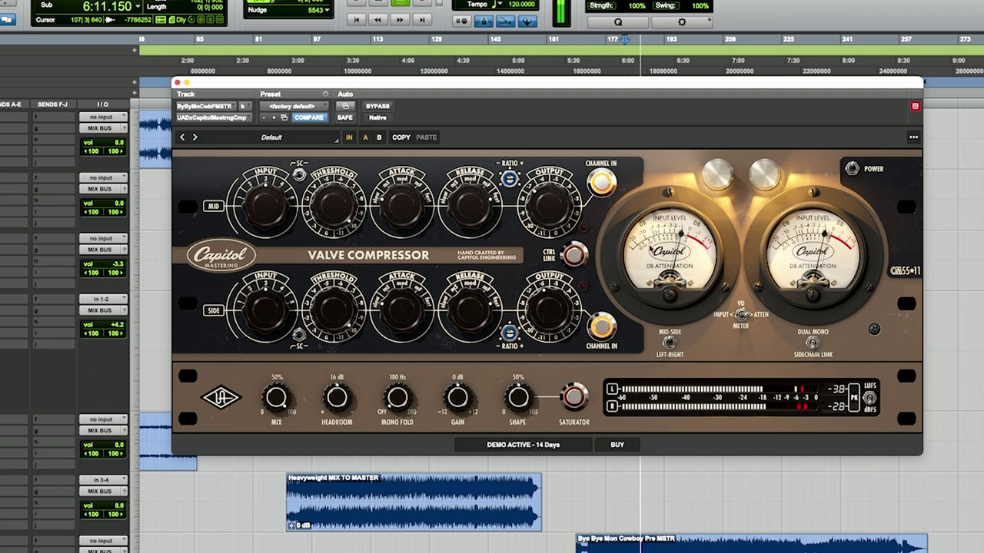
# Step: Compare the Bye Bye Mon Cowboy track with the compressor powered off and back on
pyautogui.click(852, 171)
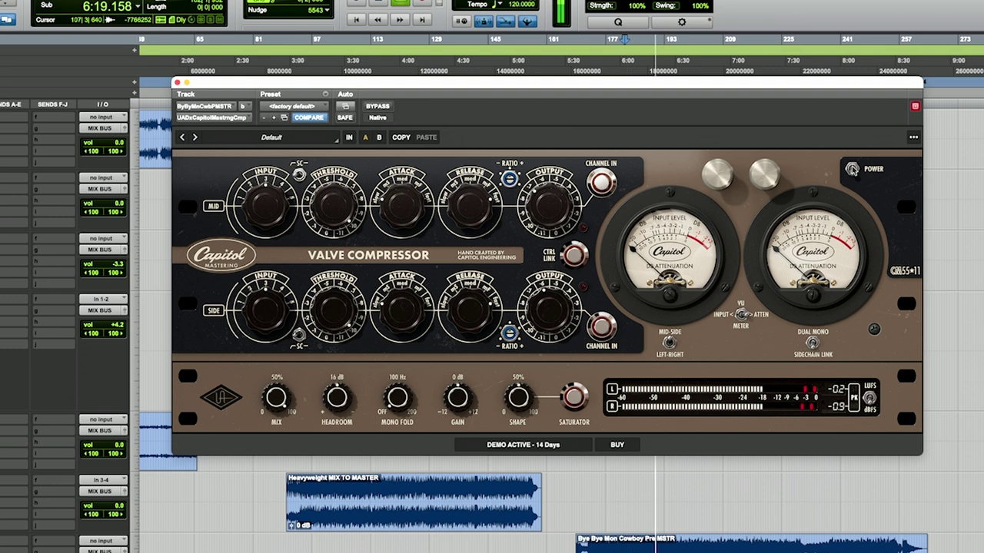
pyautogui.click(852, 171)
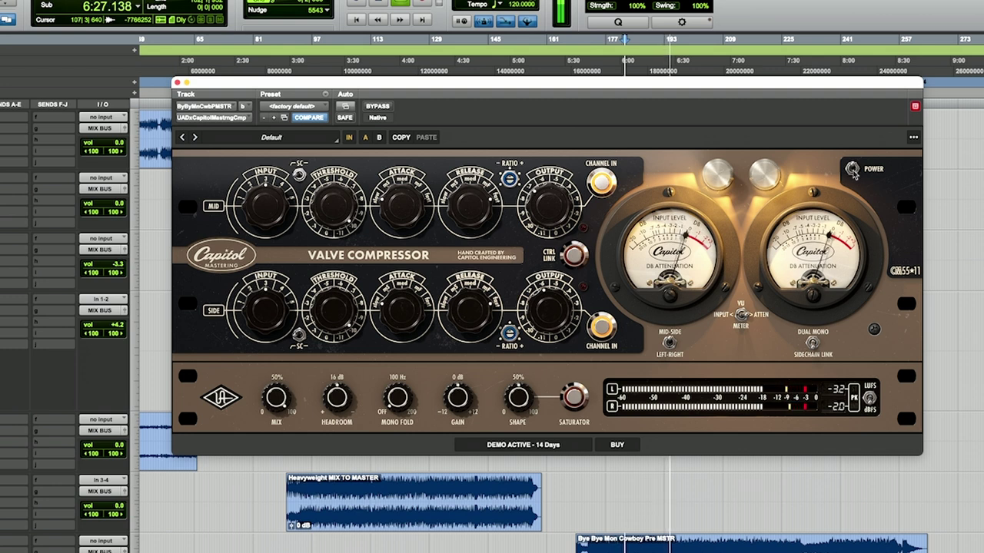
# Step: Switch the compressor's power off and on repeatedly during playback to compare the bypassed and mid-side compressed pre-master, leaving it powered on
pyautogui.click(851, 170)
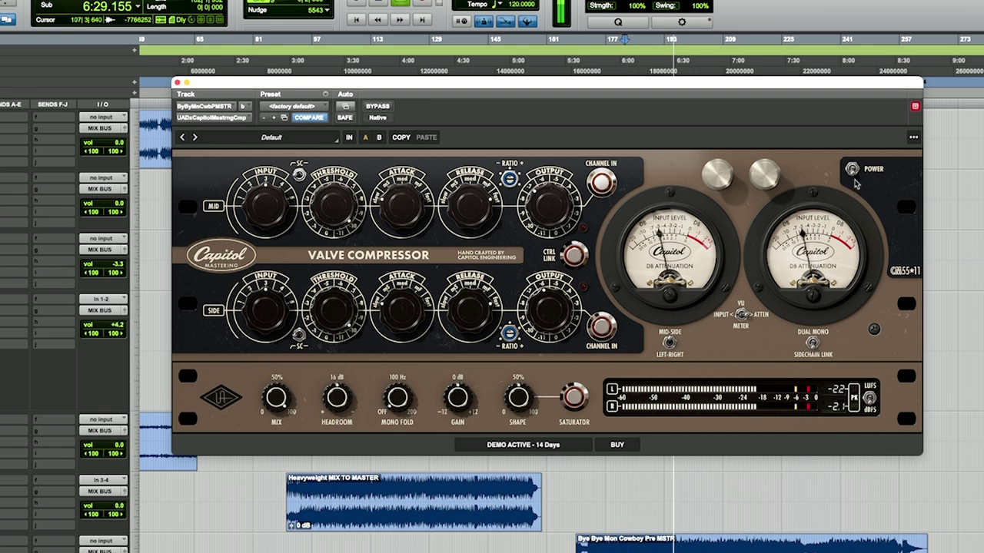
pyautogui.click(852, 169)
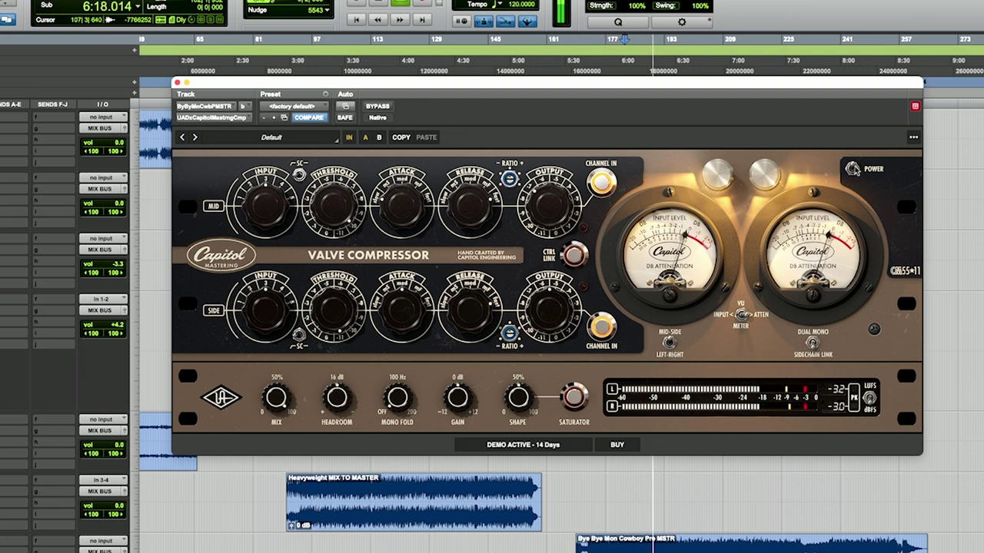
pyautogui.click(851, 168)
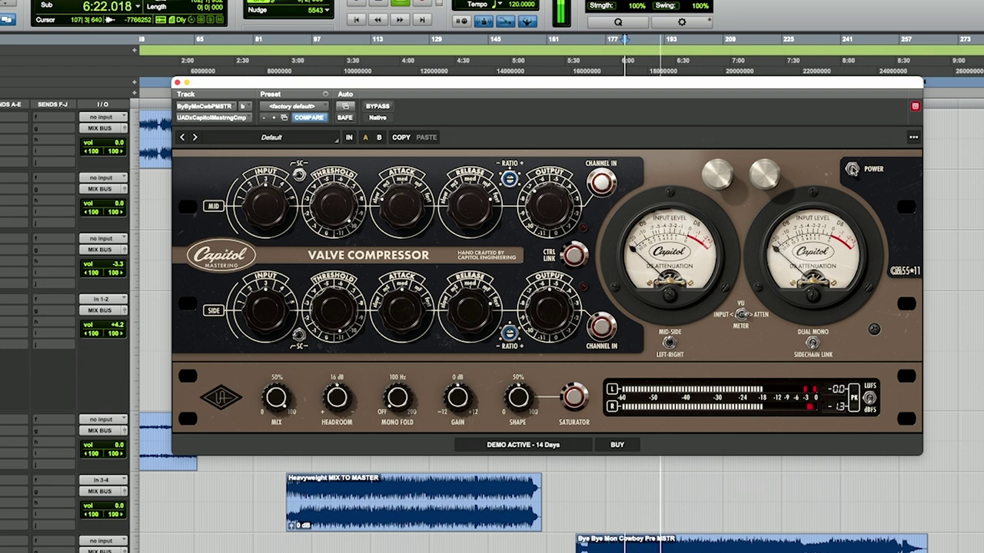
pyautogui.click(851, 168)
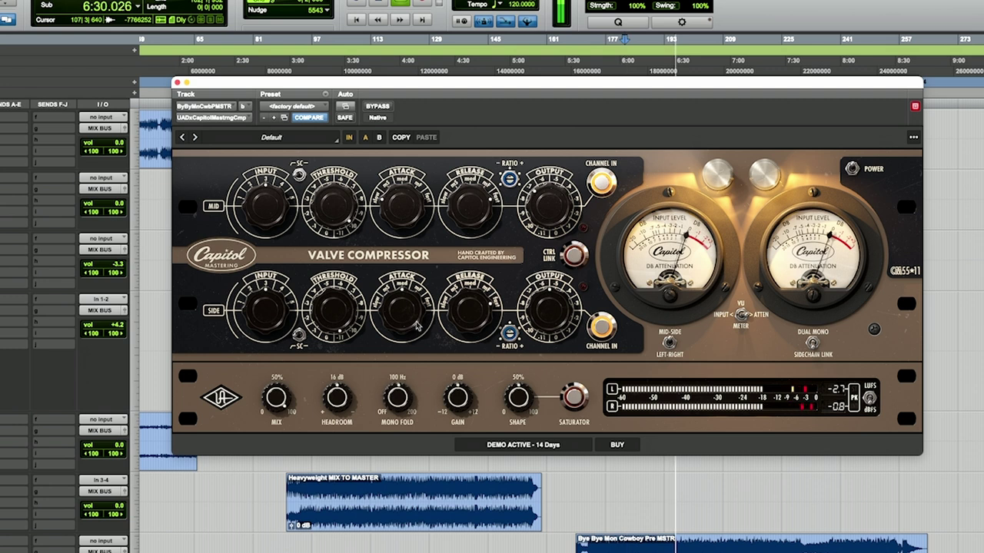
pyautogui.click(851, 168)
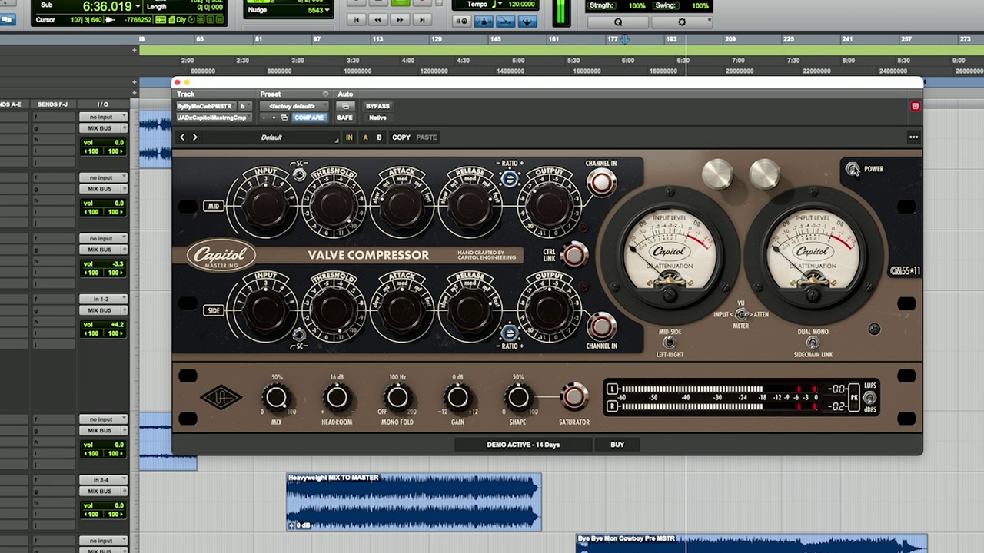
pyautogui.click(851, 168)
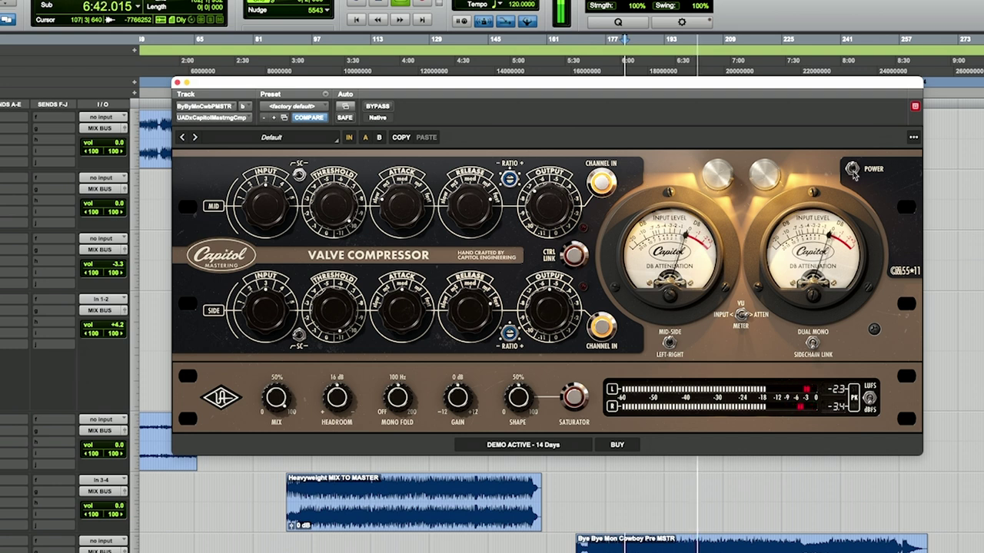
pyautogui.click(851, 170)
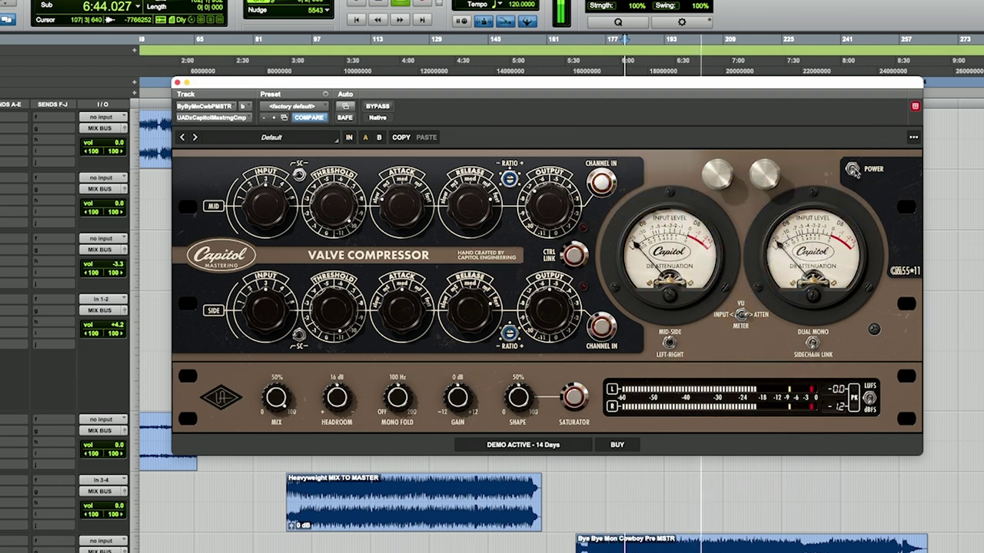
pyautogui.click(852, 170)
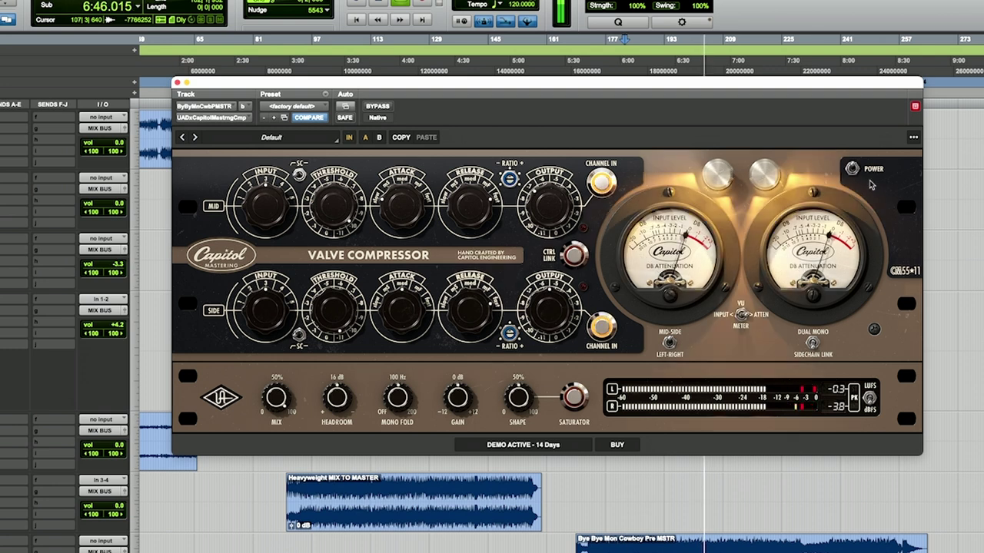